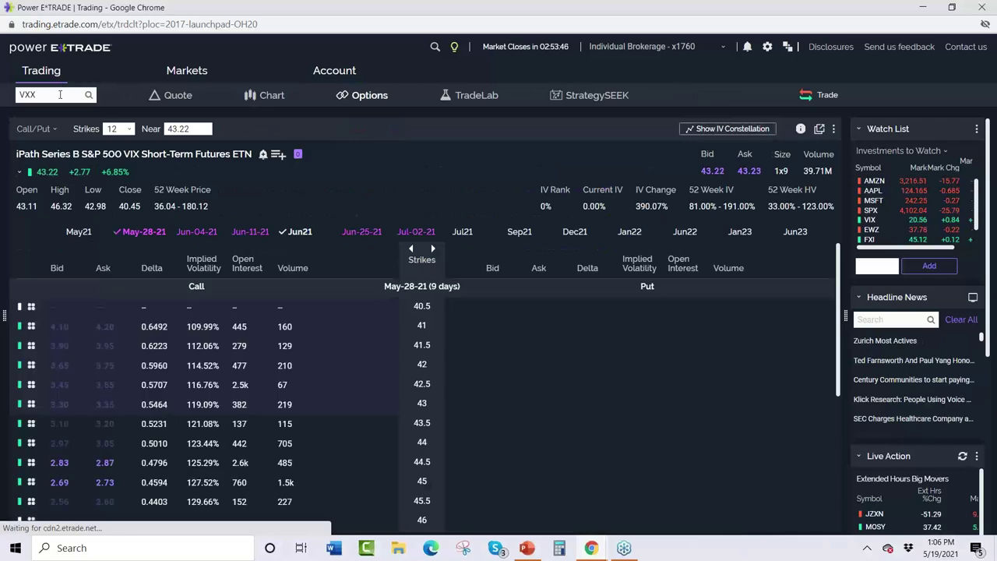
Load the option chain for AMZN from the recent symbols.
click(61, 90)
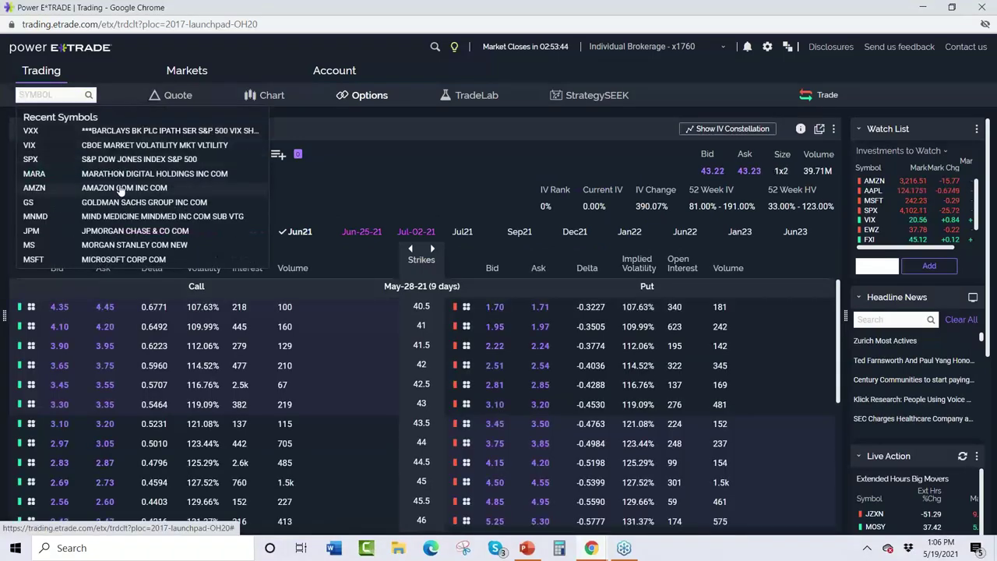
click(117, 191)
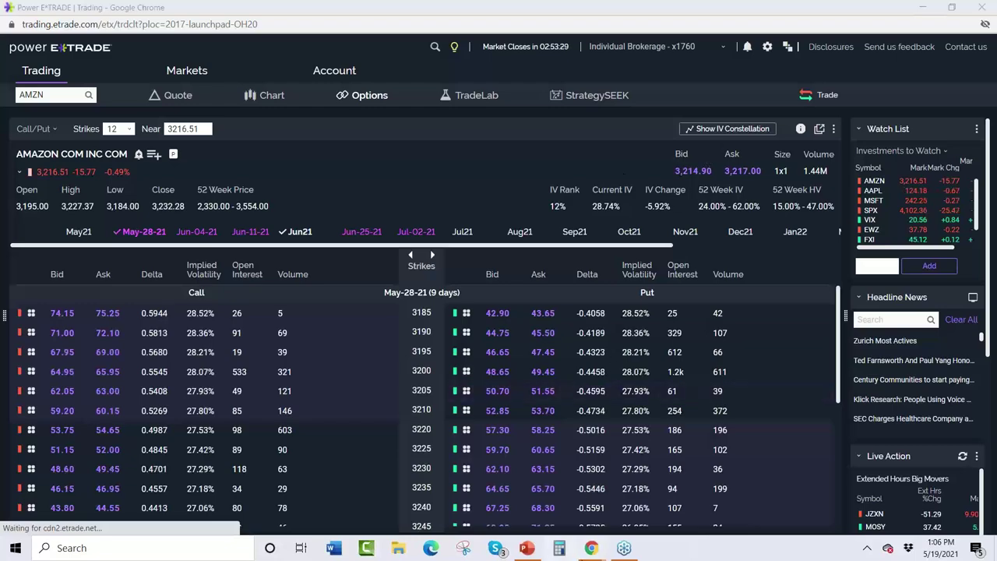
Switch to the Infusionsoft SMS Broadcasts campaign and open the Send SMS message of the SMS Weekly Options "Send SMS and Email" sequence for editing.
mouse_move(592, 548)
click(511, 468)
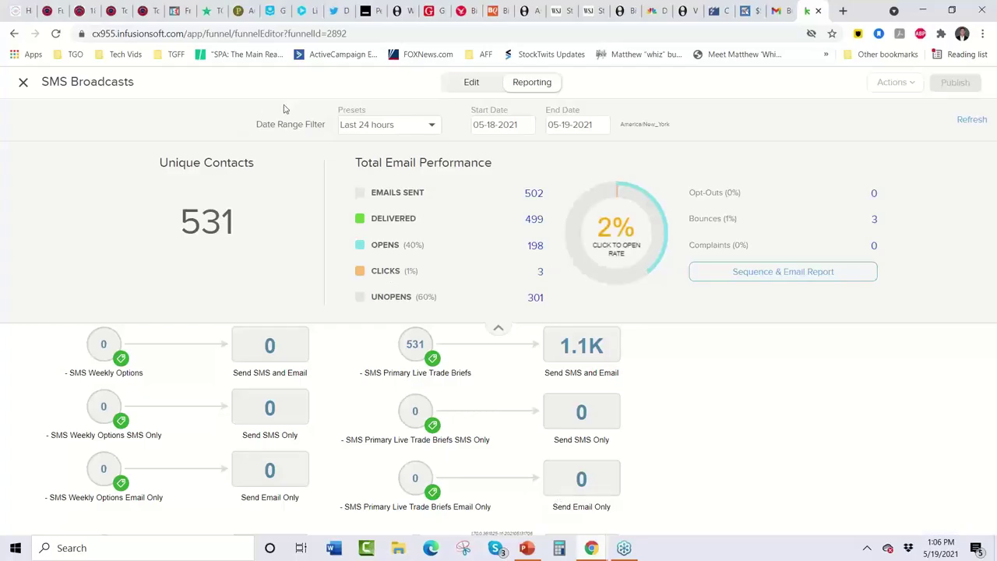
click(459, 86)
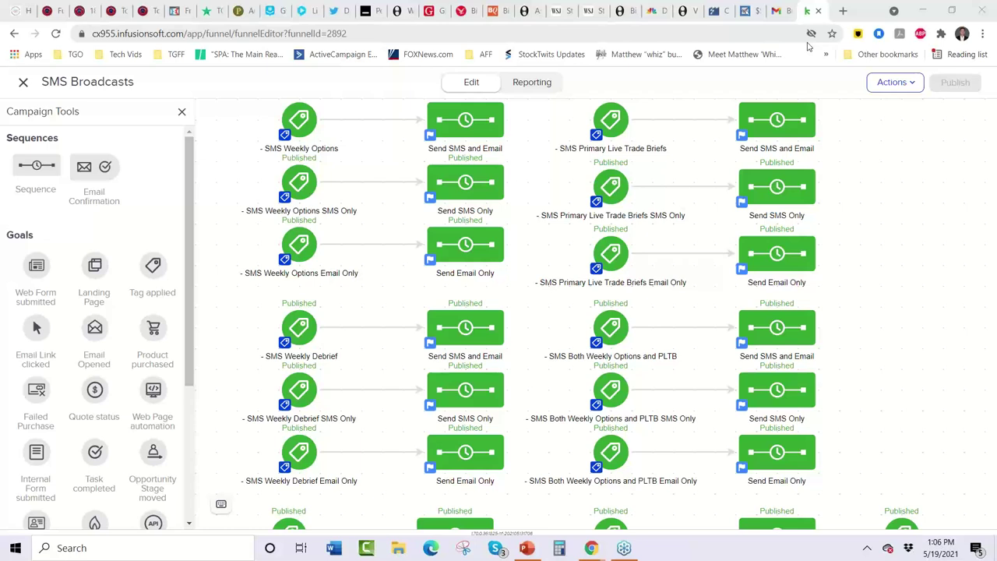
click(463, 119)
click(507, 133)
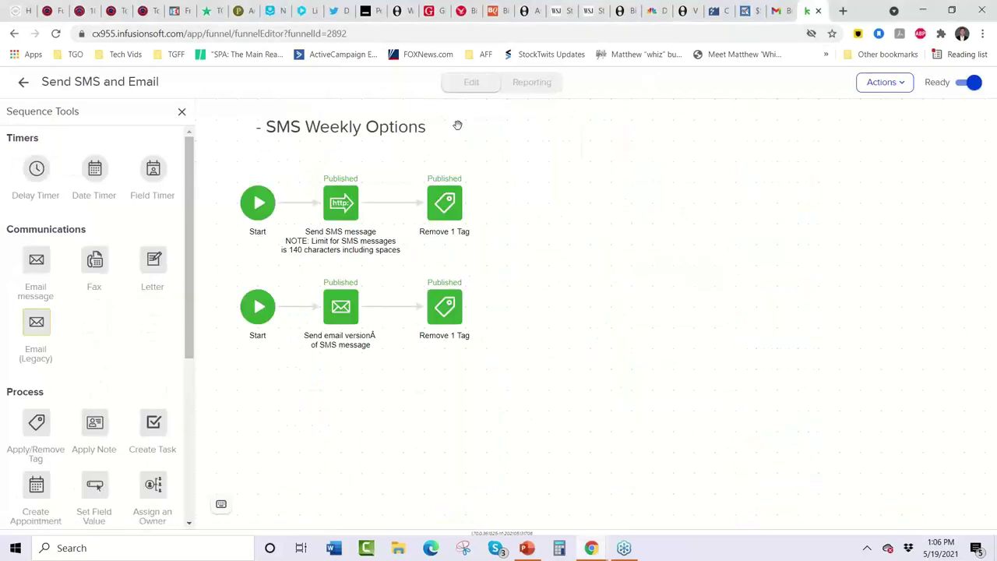
click(343, 215)
double_click(342, 215)
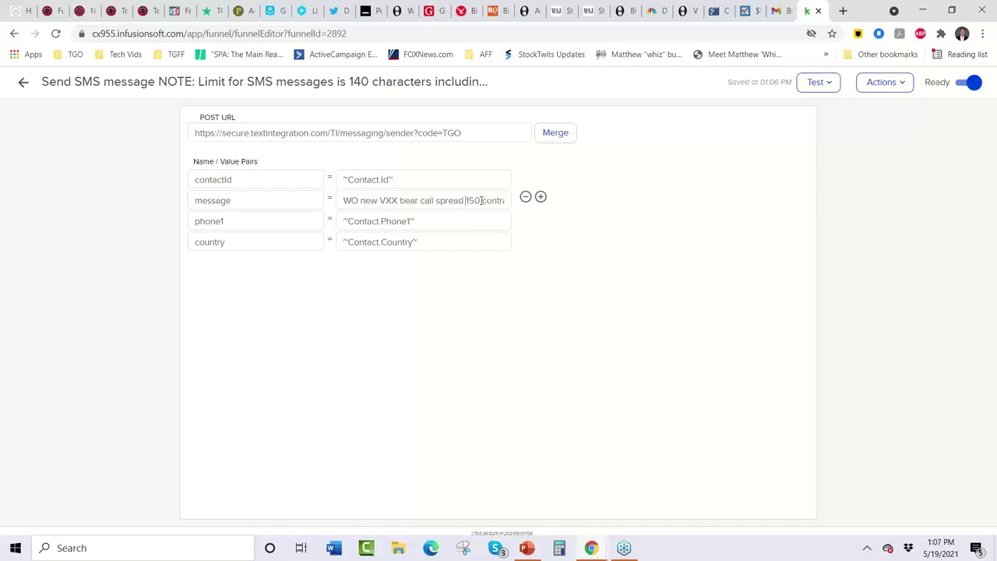
Replace the message text after "WO new VXX bear call spread" with the copied order ending "44.5/45 Call Vertical @ 0.14 Limit AON".
drag(483, 200, 600, 203)
key(BackSpace)
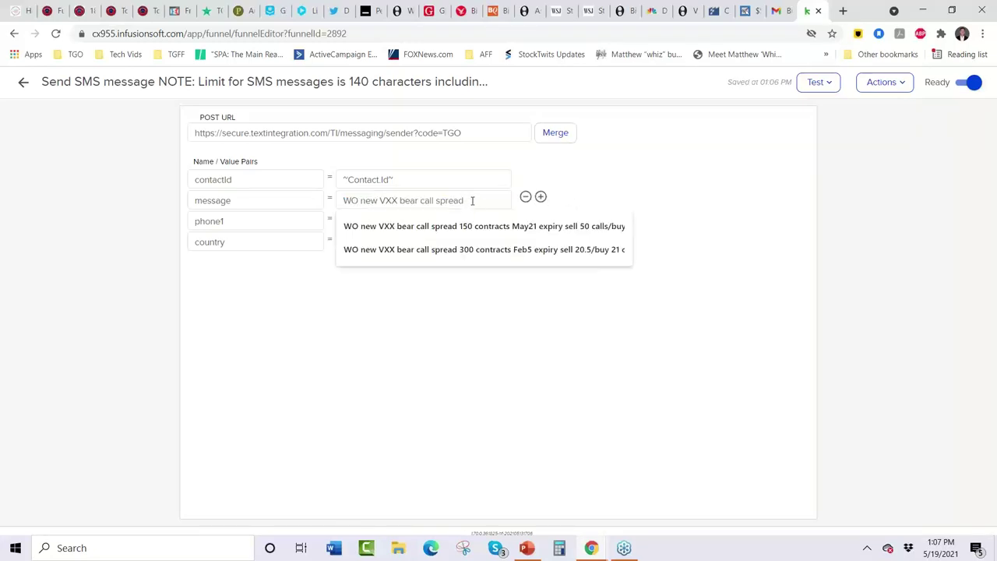
right_click(472, 202)
click(518, 300)
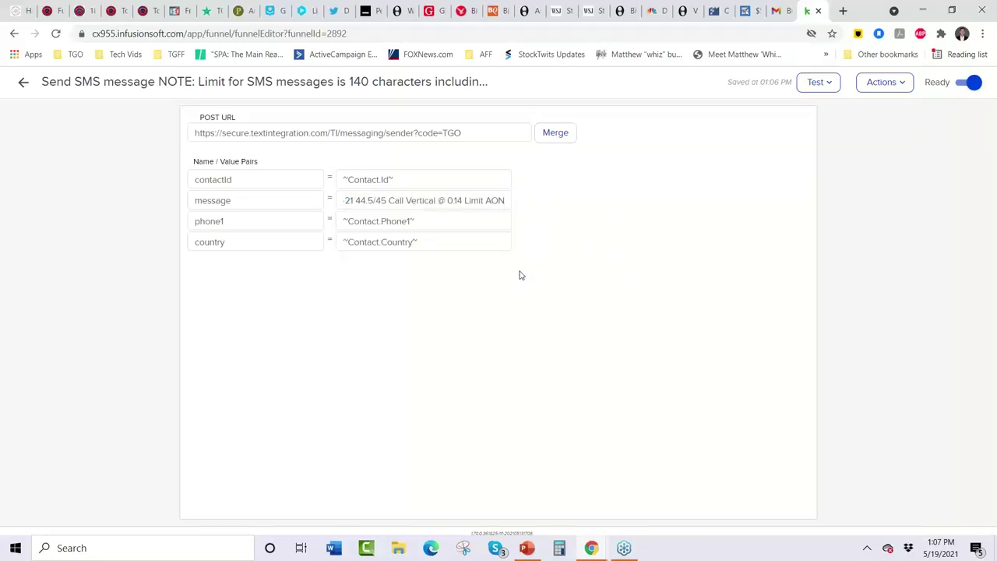
Replace "Limit AON" at the end of the message with "credit +/-.02 maybe eject .28".
key(BackSpace)
key(BackSpace)
key(BackSpace)
key(BackSpace)
key(BackSpace)
key(BackSpace)
key(BackSpace)
key(BackSpace)
key(BackSpace)
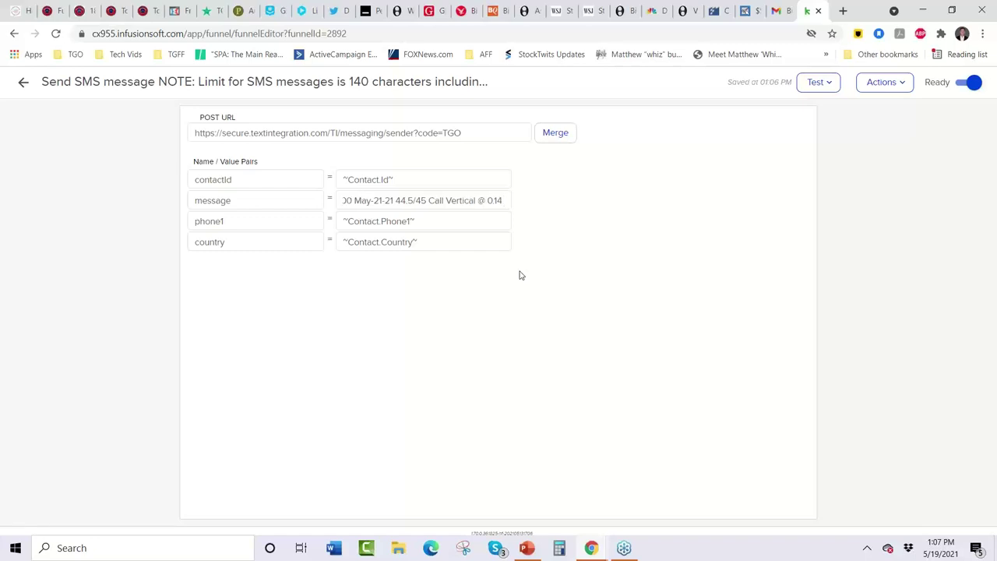
text(credit +)
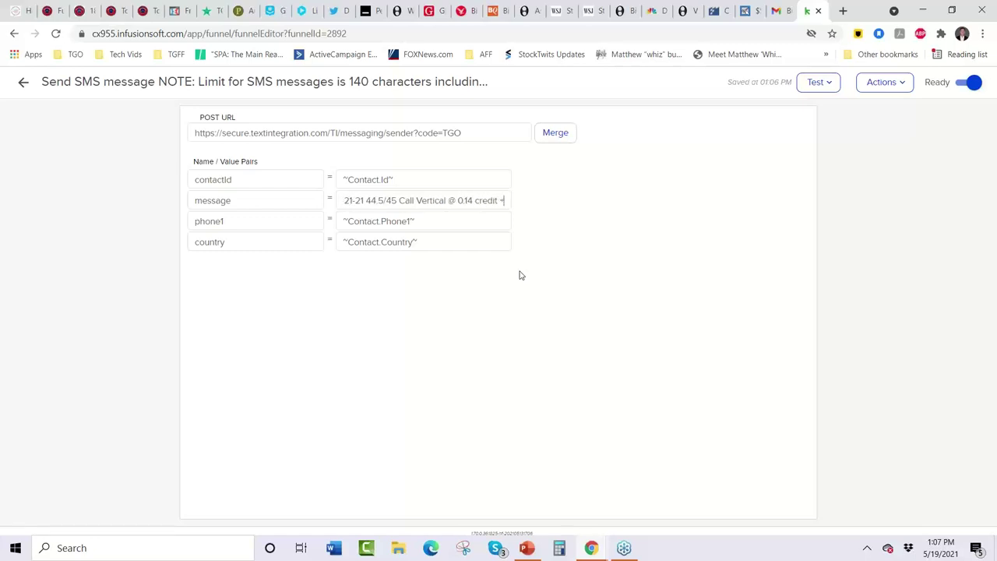
text(/-.0)
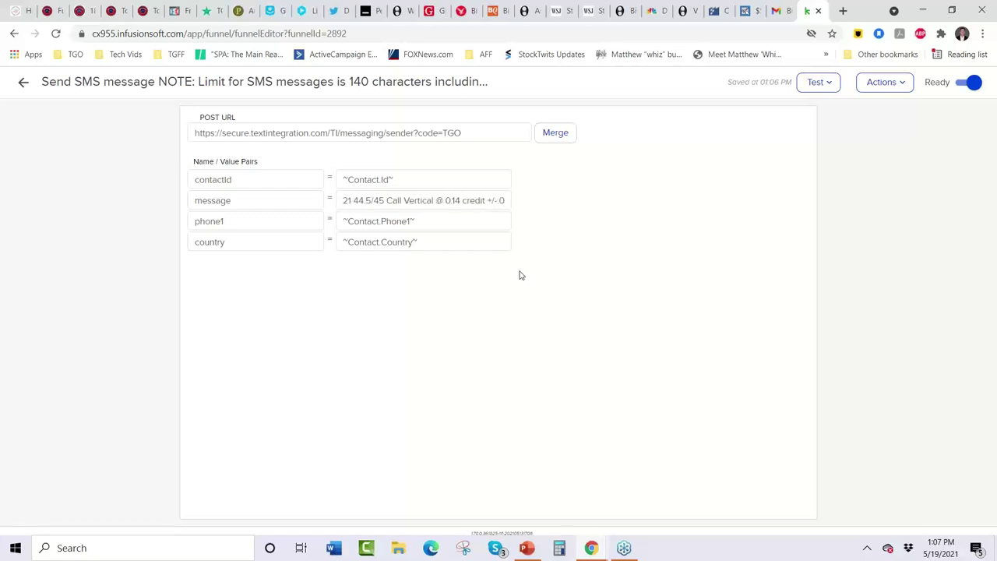
text(2 maybe eje)
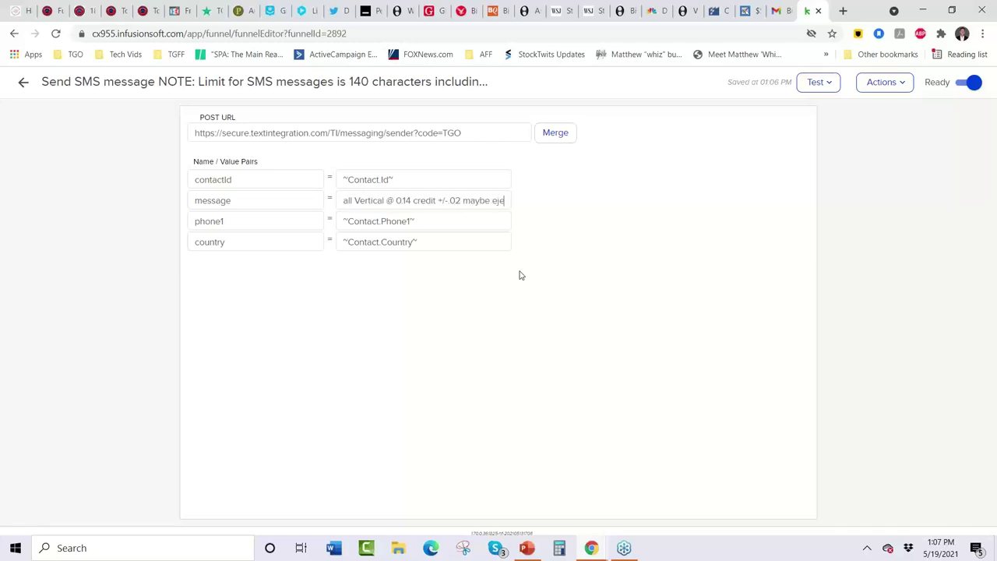
text(ct .28)
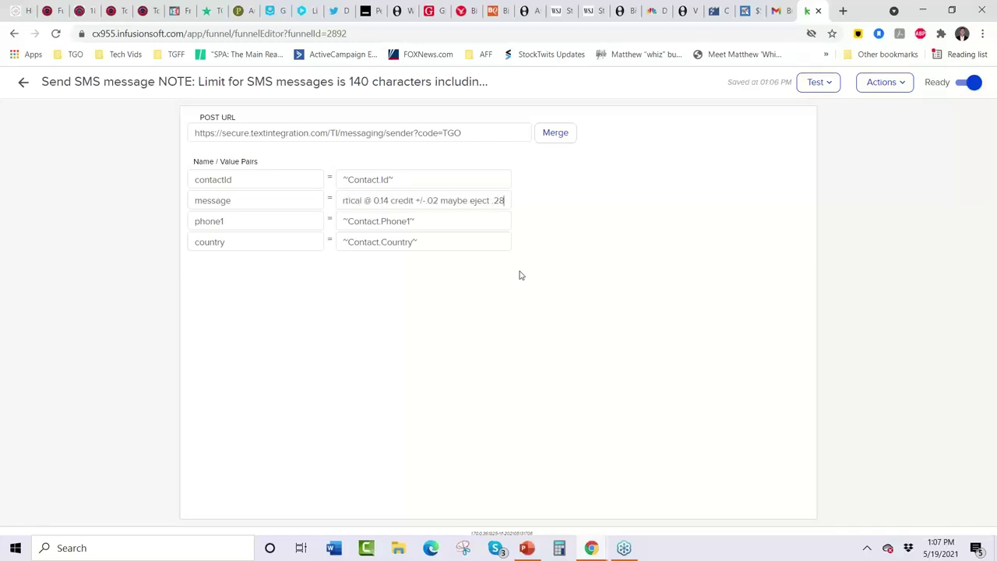
Replace "Call Vertical" after the 44.5/45 strikes in the message with "calls".
double_click(380, 201)
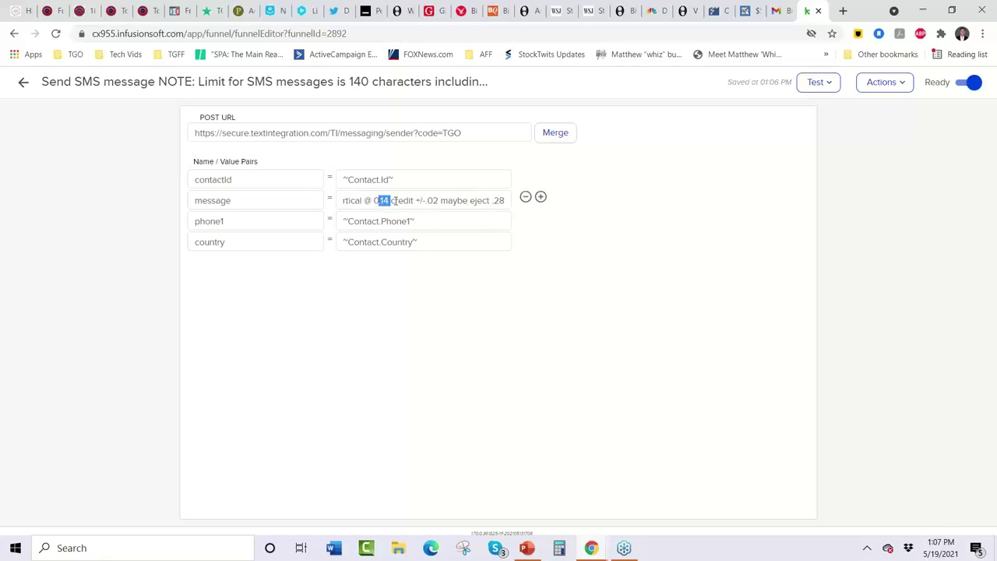
drag(489, 200, 506, 201)
click(468, 201)
key(Left)
key(Left)
key(Left)
key(Left)
key(Left)
key(Left)
key(Left)
key(Left)
key(Left)
key(Left)
key(Left)
key(Left)
key(Left)
key(Left)
key(Left)
key(Left)
key(Left)
key(Left)
key(Left)
key(Left)
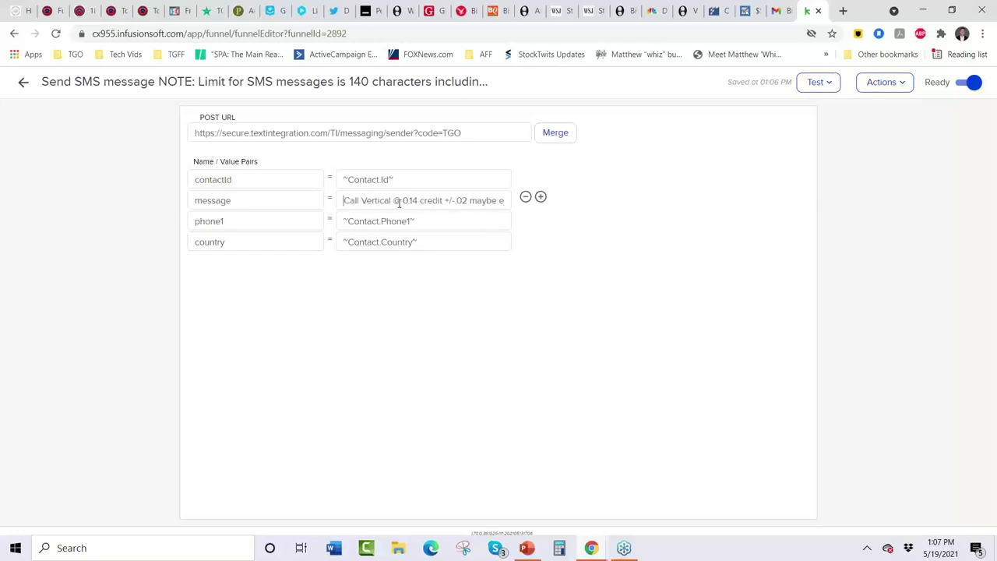
double_click(405, 200)
key(Delete)
key(Delete)
key(Delete)
key(Delete)
key(Delete)
key(Delete)
key(Delete)
key(Delete)
key(Delete)
key(Delete)
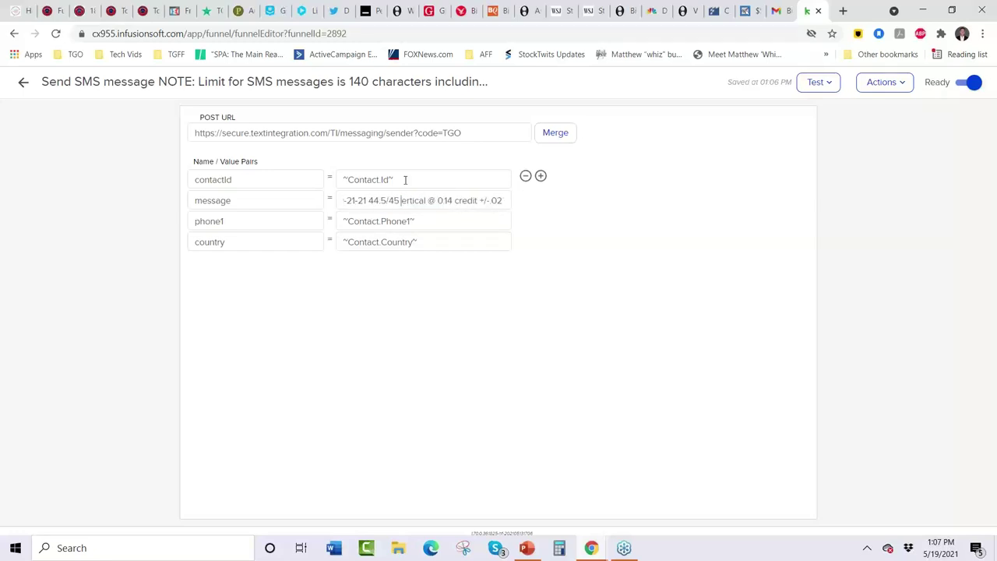
key(Delete)
text(calls)
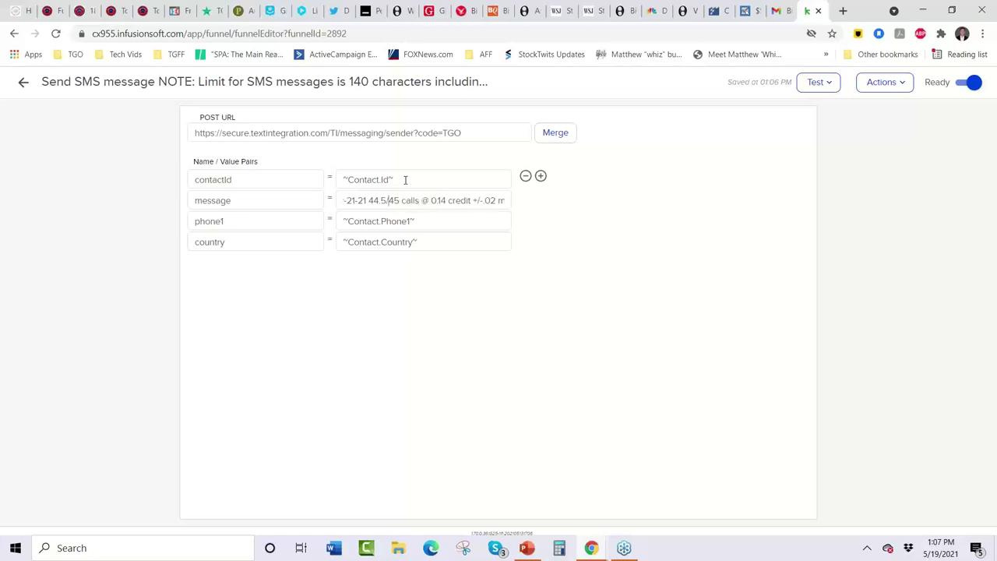
Reword the strikes in the message as "sell 44.5 calls/buy 45 calls".
text(buy )
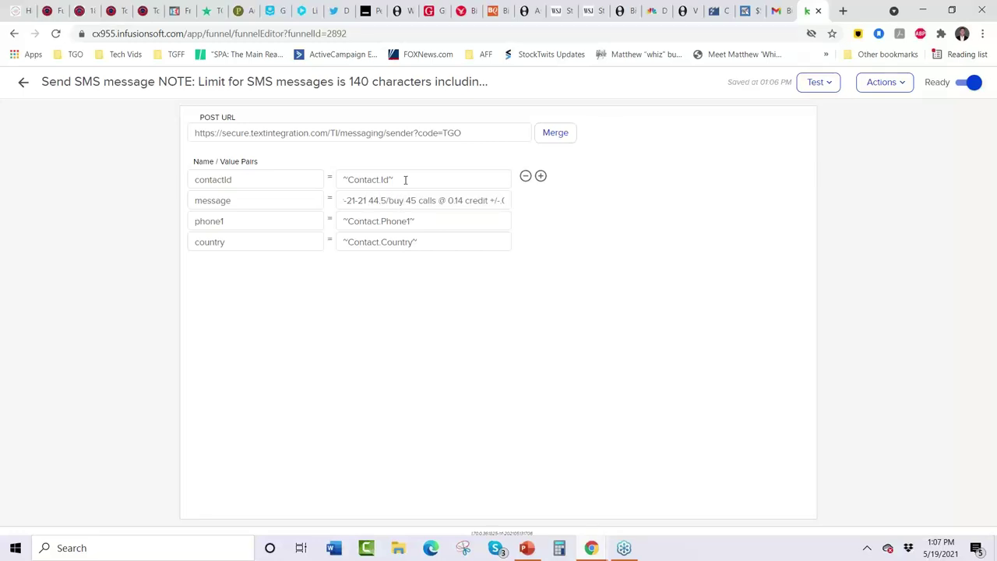
text( sell )
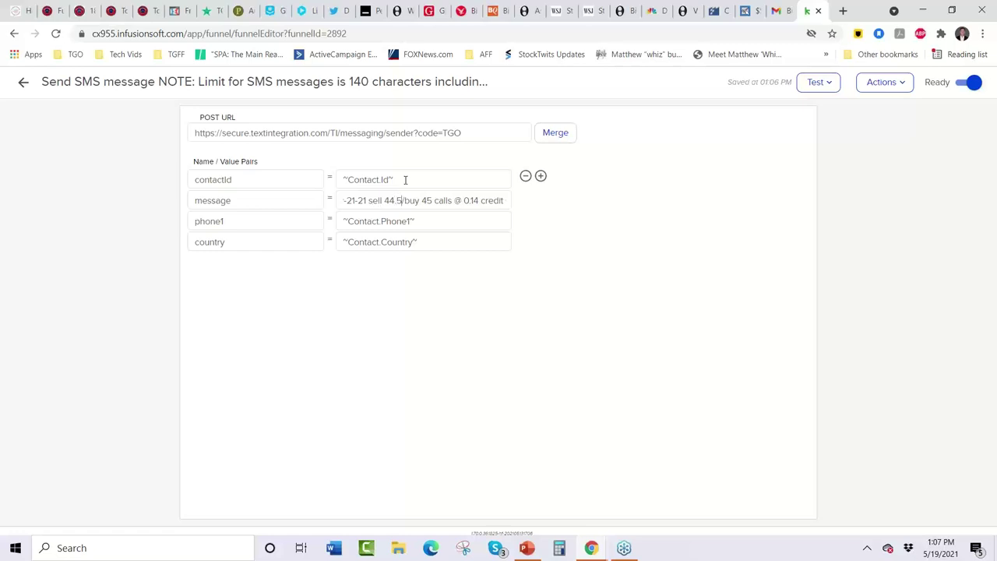
text( calls)
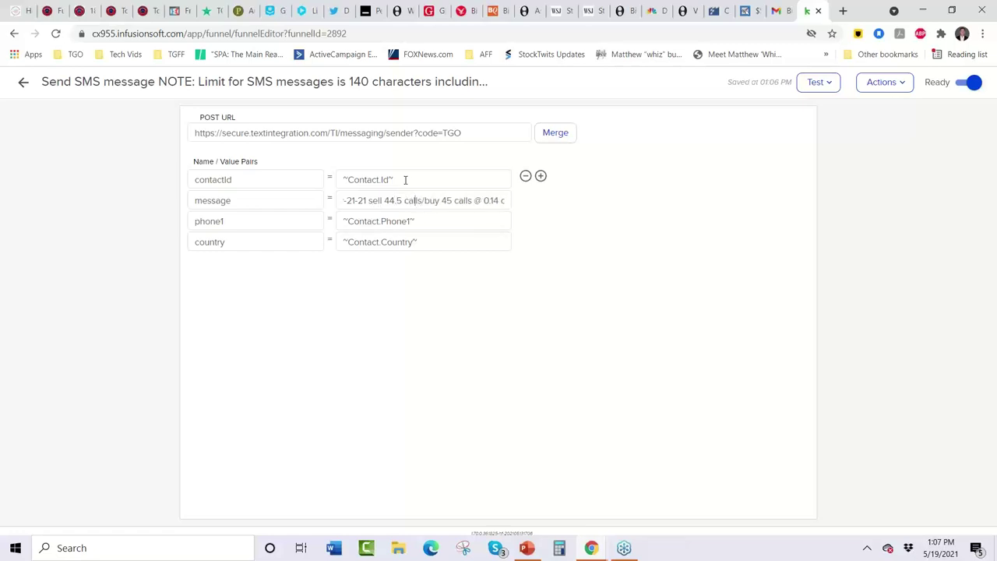
Change the message's expiration date to "May21 expiry" and insert "contracts" after 300.
key(Left)
key(Left)
key(Left)
key(Left)
key(Left)
key(Left)
key(Left)
key(Left)
key(Left)
key(Left)
key(Left)
key(Left)
key(Left)
key(Left)
key(Left)
key(Left)
key(Left)
key(Left)
key(Left)
key(Left)
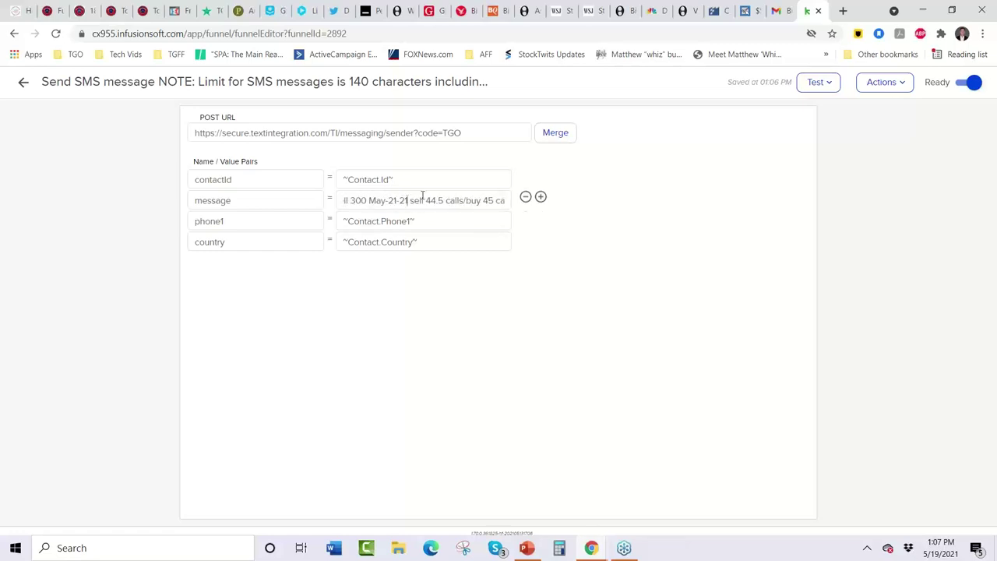
key(BackSpace)
key(BackSpace)
key(BackSpace)
key(BackSpace)
key(BackSpace)
key(BackSpace)
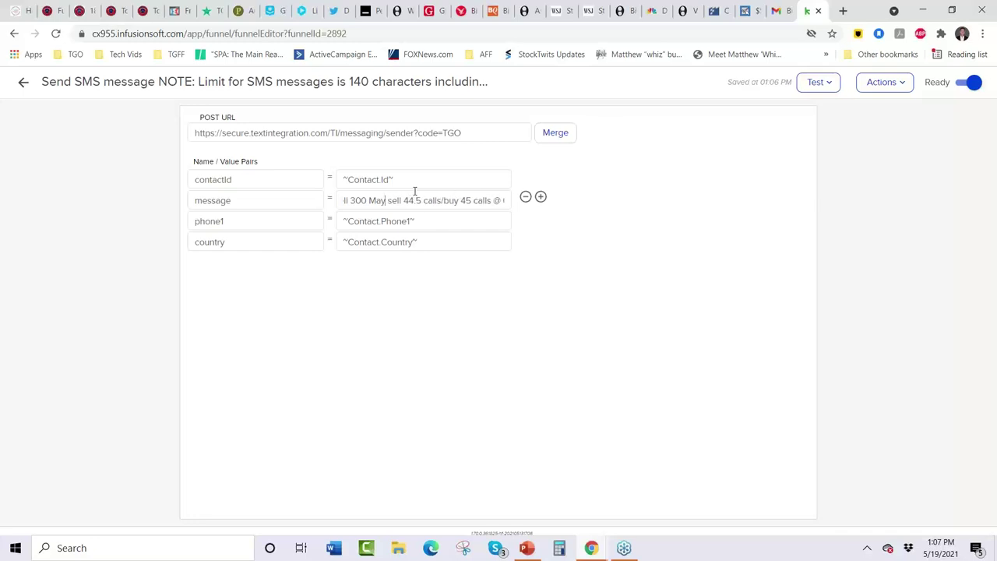
text(21 expiry)
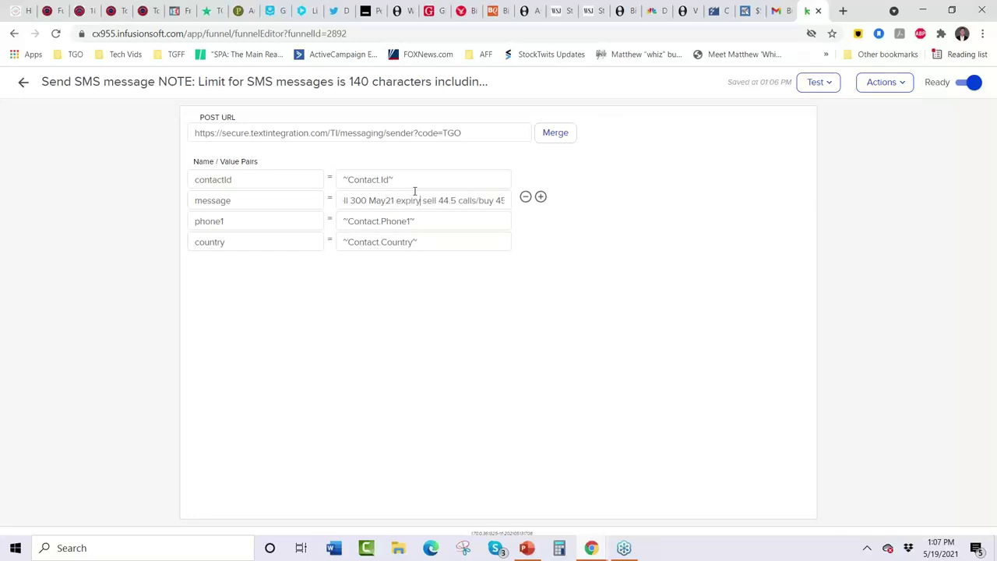
click(371, 199)
text(contracts)
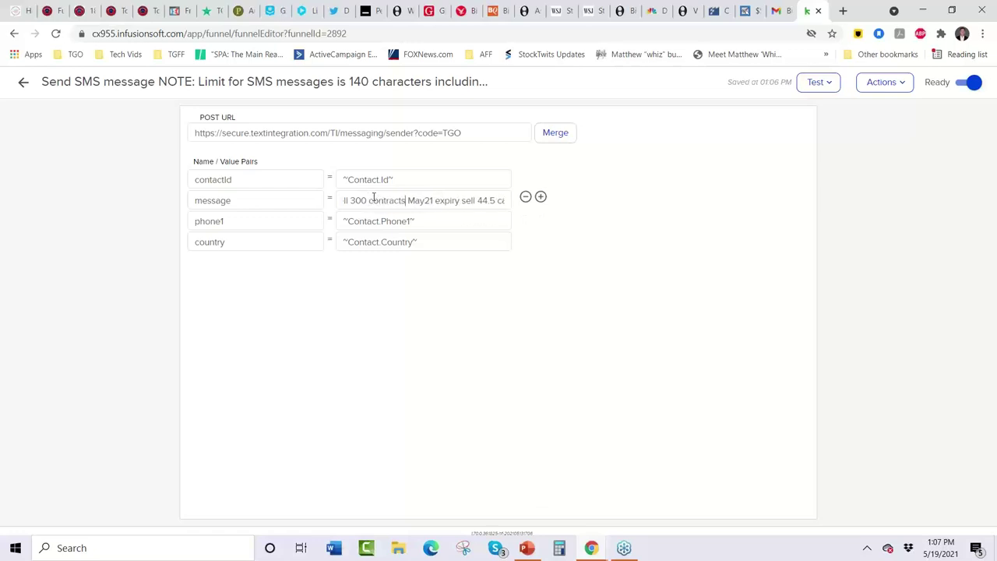
Delete "-Term Futures ETN" between "Short" and "Sell 300 contracts" in the SMS message.
key(Left)
key(Left)
key(Left)
key(Left)
key(Left)
key(Left)
key(Left)
key(Left)
key(Left)
key(Left)
key(Left)
key(Left)
key(Left)
key(Left)
key(Left)
key(Left)
key(Left)
key(Left)
key(Left)
key(Left)
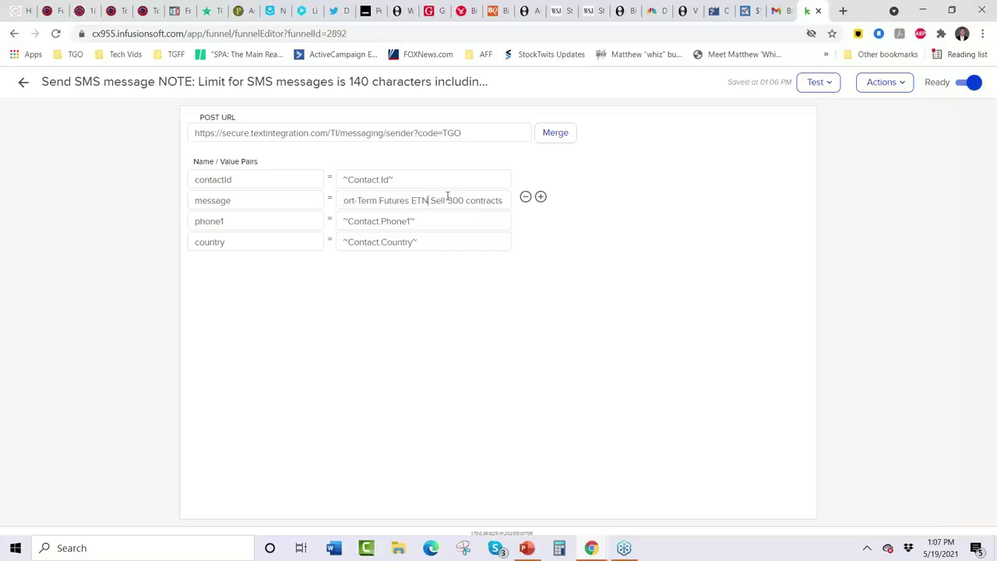
key(BackSpace)
key(BackSpace)
key(BackSpace)
key(BackSpace)
key(BackSpace)
key(BackSpace)
key(BackSpace)
key(BackSpace)
key(BackSpace)
key(BackSpace)
key(BackSpace)
key(BackSpace)
key(BackSpace)
key(BackSpace)
key(BackSpace)
key(BackSpace)
key(BackSpace)
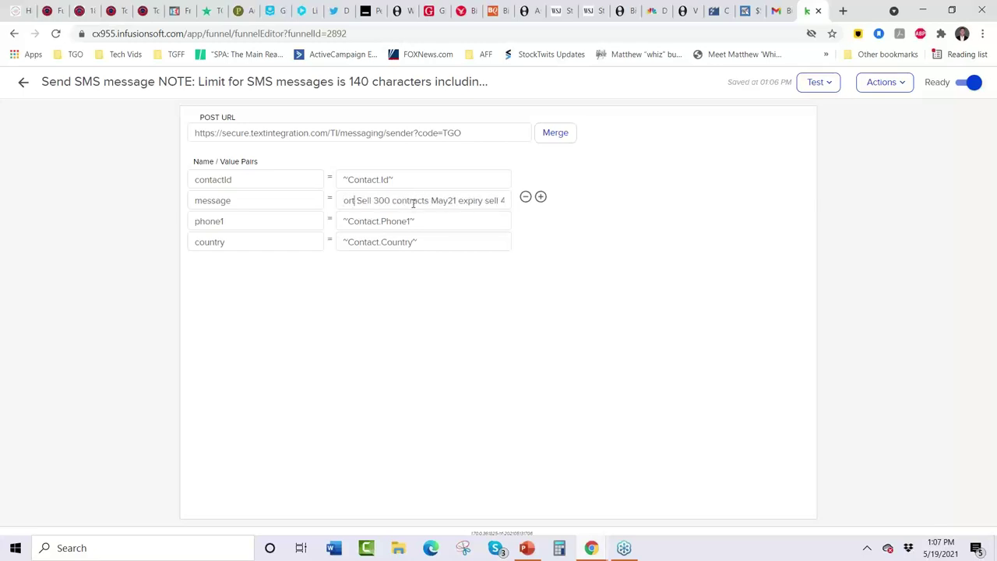
Delete the remaining fund name "Series B S&P 500 VIX Short" before "Sell 300 contracts" in the message.
key(Left)
key(Left)
key(Left)
key(Left)
key(Left)
key(Left)
key(Left)
key(Left)
key(Left)
key(Left)
key(Left)
key(Left)
key(Left)
key(Left)
key(Left)
key(Left)
key(Left)
key(Left)
key(Left)
key(Left)
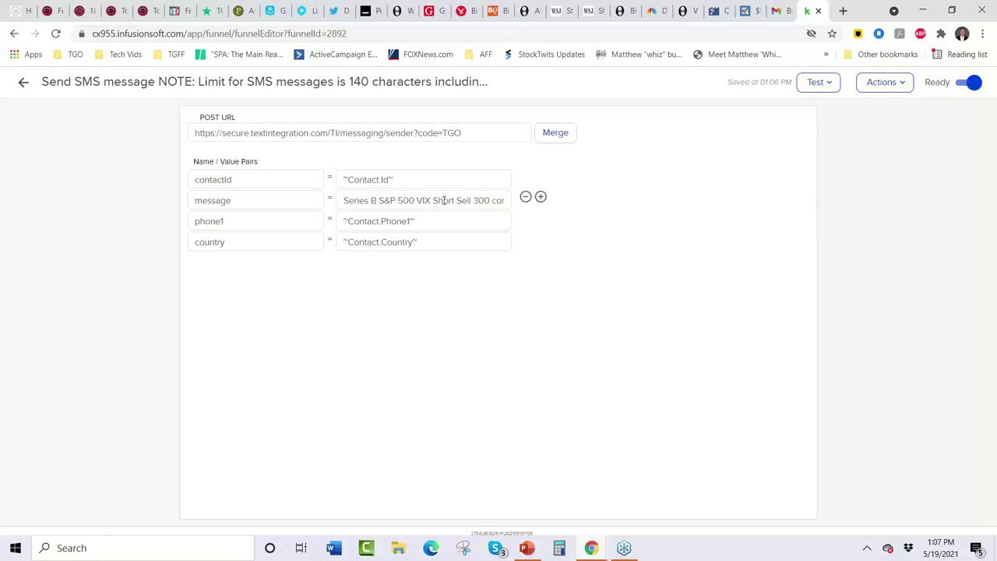
key(BackSpace)
key(BackSpace)
key(BackSpace)
key(BackSpace)
key(BackSpace)
key(BackSpace)
key(BackSpace)
key(BackSpace)
key(BackSpace)
key(BackSpace)
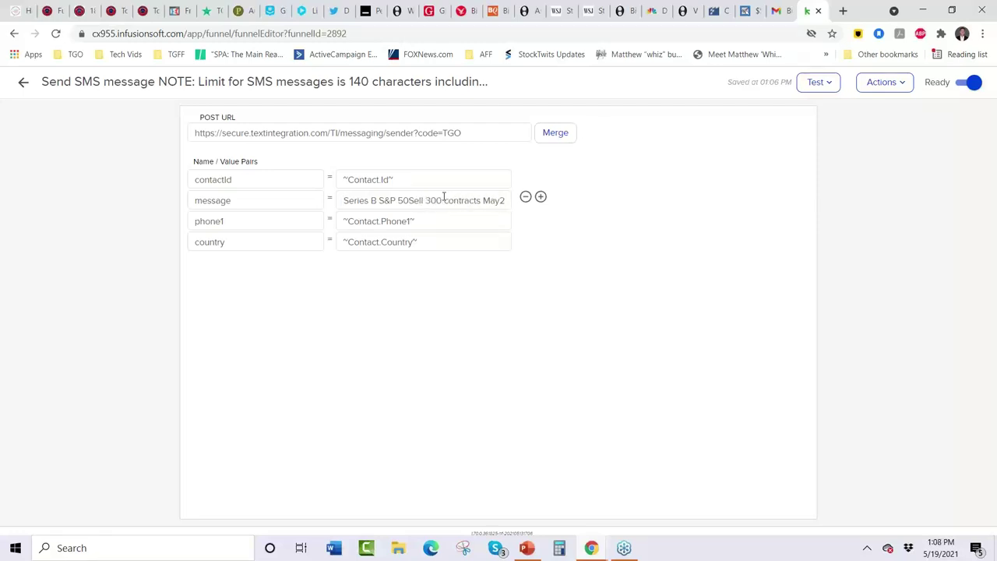
key(BackSpace)
key(BackSpace)
key(BackSpace)
key(BackSpace)
key(BackSpace)
key(BackSpace)
key(BackSpace)
key(BackSpace)
key(BackSpace)
key(BackSpace)
key(BackSpace)
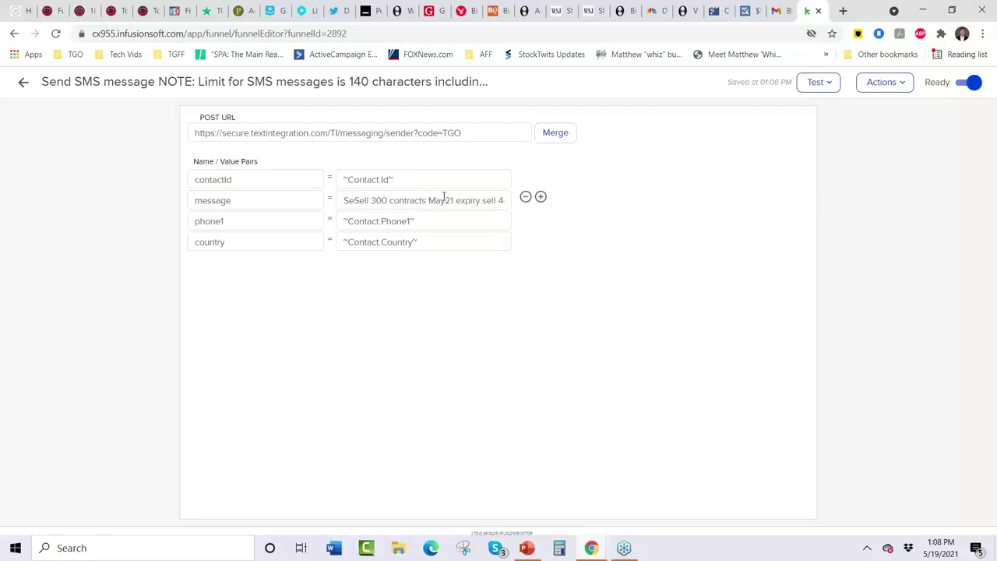
key(BackSpace)
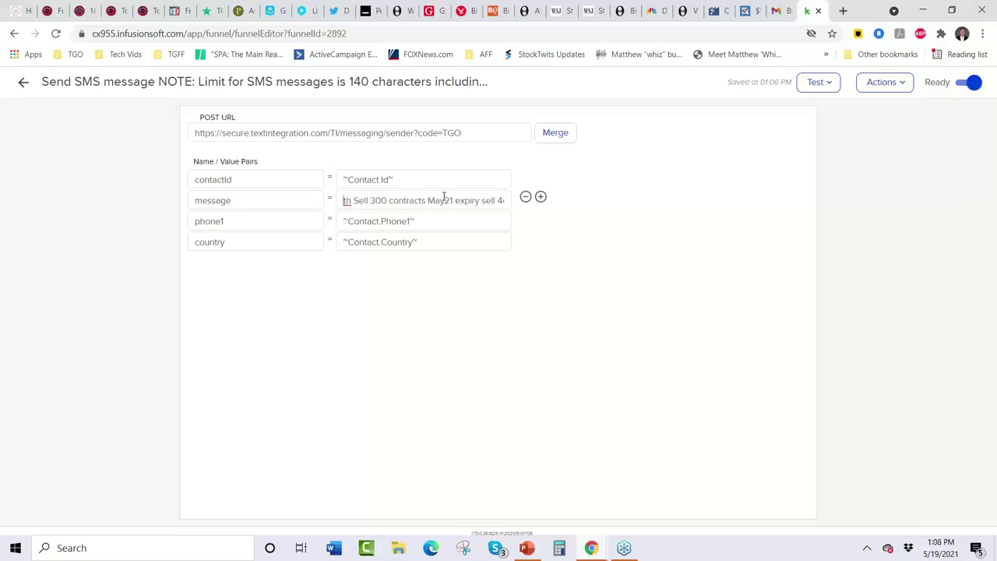
Remove "VXXiPath" from the message so it reads "bear call spread Sell 300 contracts".
text(spread VXXiPath)
key(ctrl+Left)
key(ctrl+Left)
key(ctrl+Left)
key(ctrl+Left)
key(ctrl+Left)
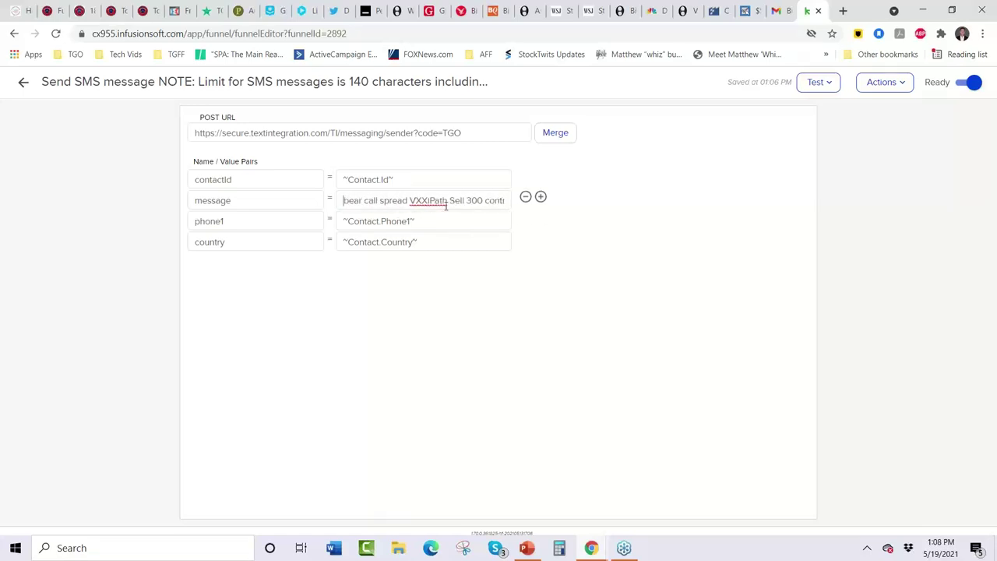
click(465, 201)
key(shift+Right)
key(shift+Right)
key(shift+Right)
key(shift+Right)
key(shift+Right)
key(shift+Right)
key(shift+Right)
key(shift+Right)
key(shift+Right)
key(shift+Right)
key(shift+Right)
key(shift+Right)
key(shift+Right)
key(shift+Right)
key(shift+Right)
key(shift+Right)
key(shift+Right)
key(shift+Right)
key(shift+Right)
key(shift+Right)
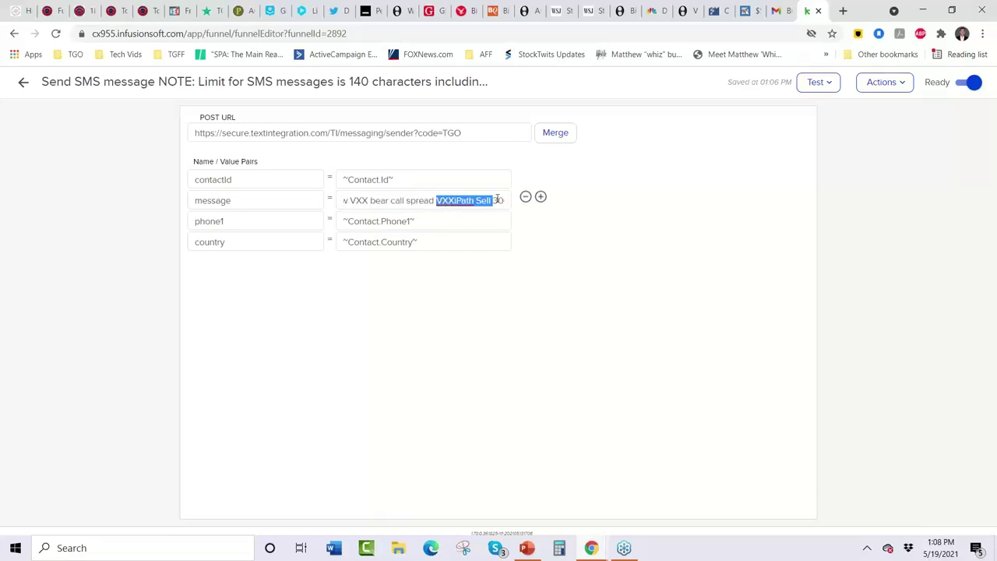
click(427, 201)
double_click(414, 201)
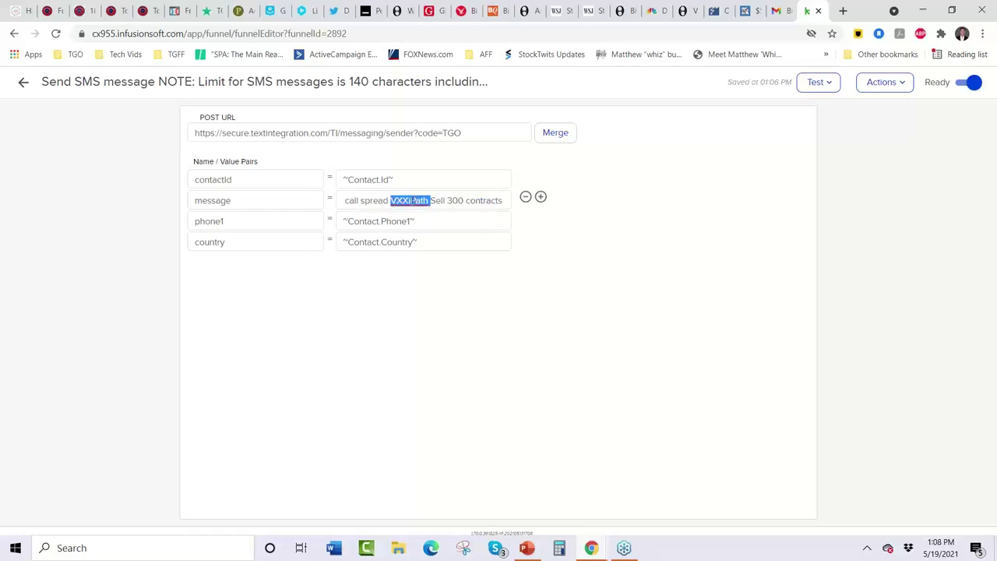
key(BackSpace)
Copy the entire text of the SMS message value.
key(ctrl+a)
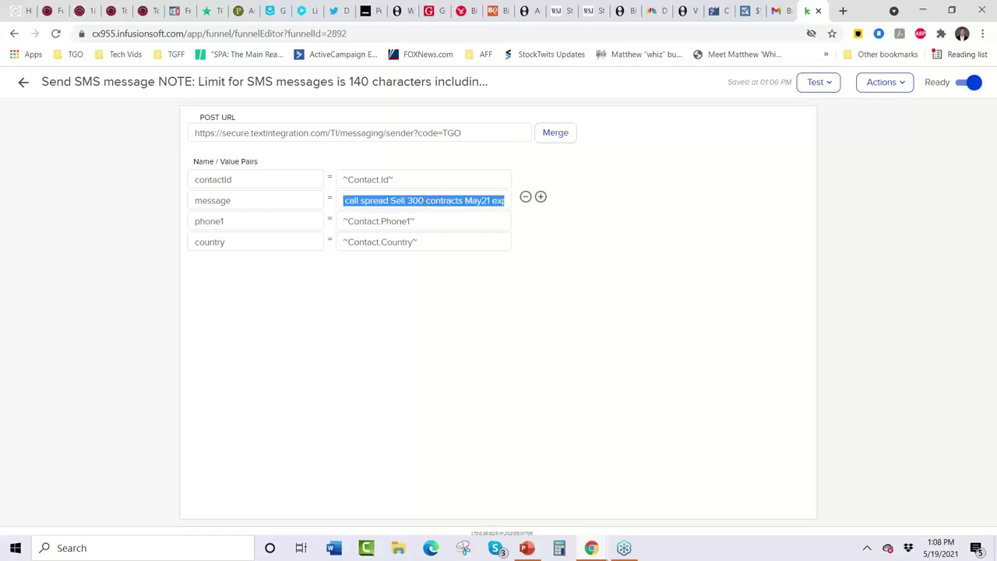
right_click(424, 200)
click(456, 249)
right_click(443, 200)
click(477, 248)
Return to the SMS Weekly Options sequence, open the email version of the SMS message and expand its details.
click(26, 86)
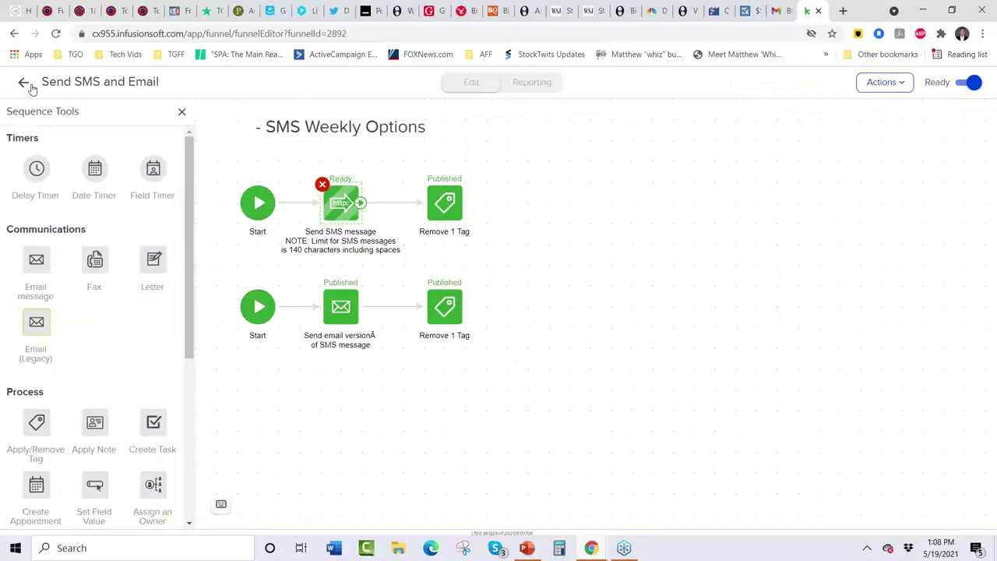
double_click(343, 306)
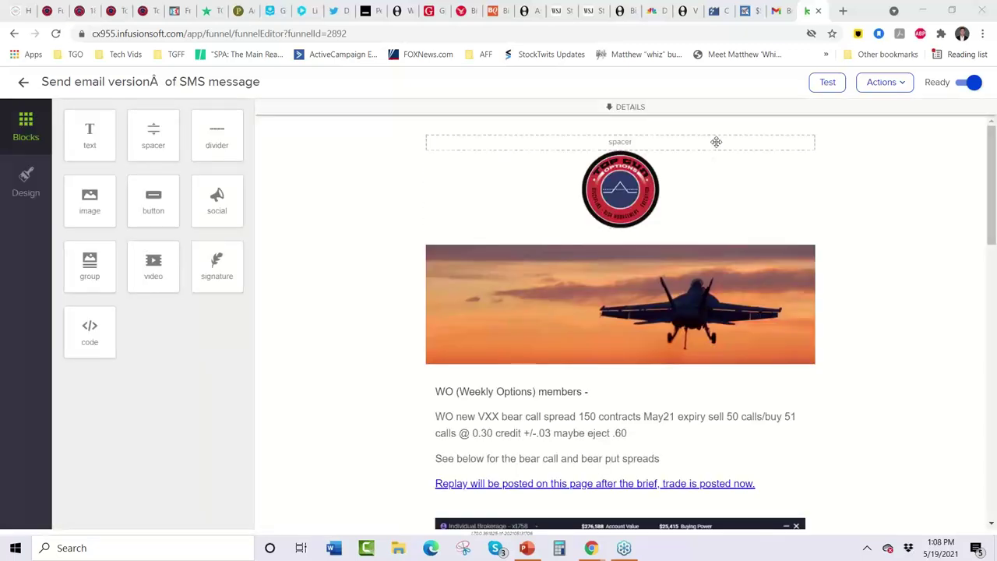
click(635, 107)
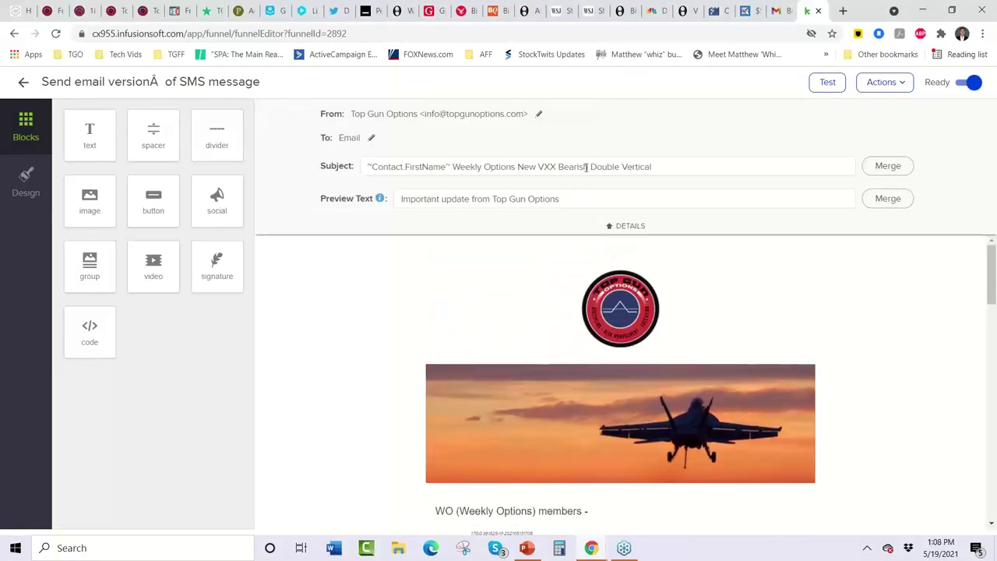
Change the end of the email subject to "Weekly Options New VXX Bear Call Spread".
drag(590, 167, 659, 165)
key(BackSpace)
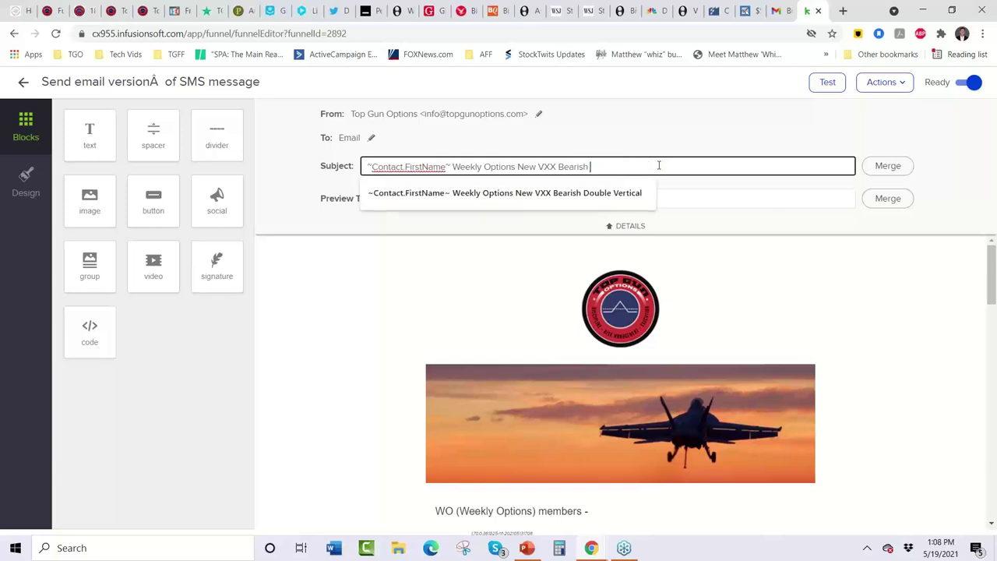
key(BackSpace)
key(BackSpace)
key(BackSpace)
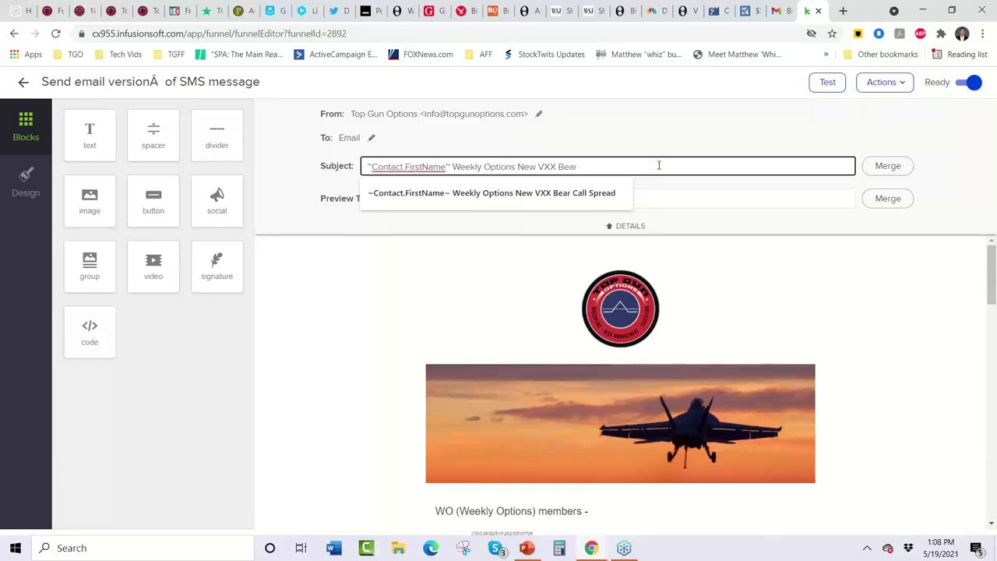
click(612, 193)
Replace the old VXX trade paragraph in the email body with the copied SMS message text.
scroll(501, 289, down, 3)
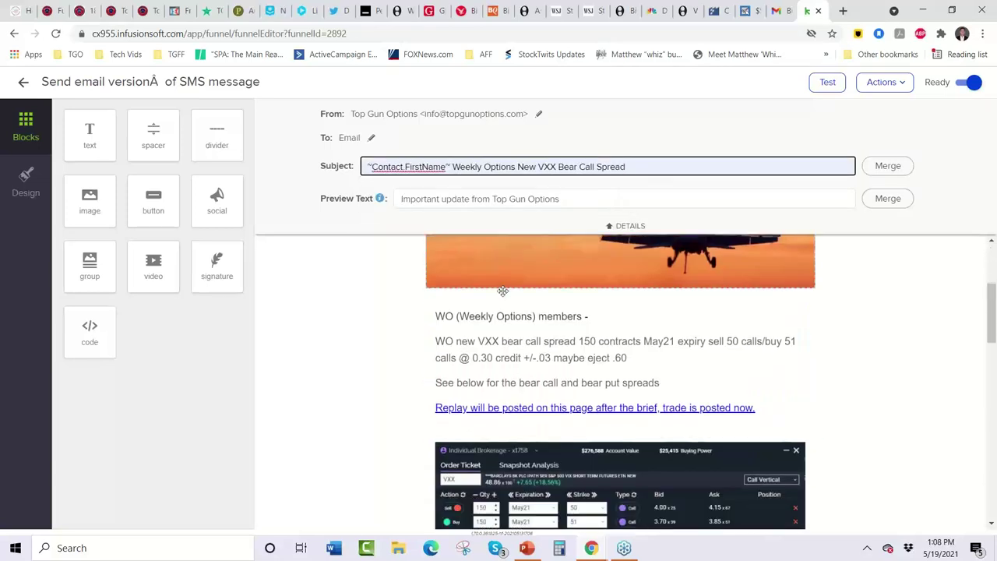
triple_click(560, 341)
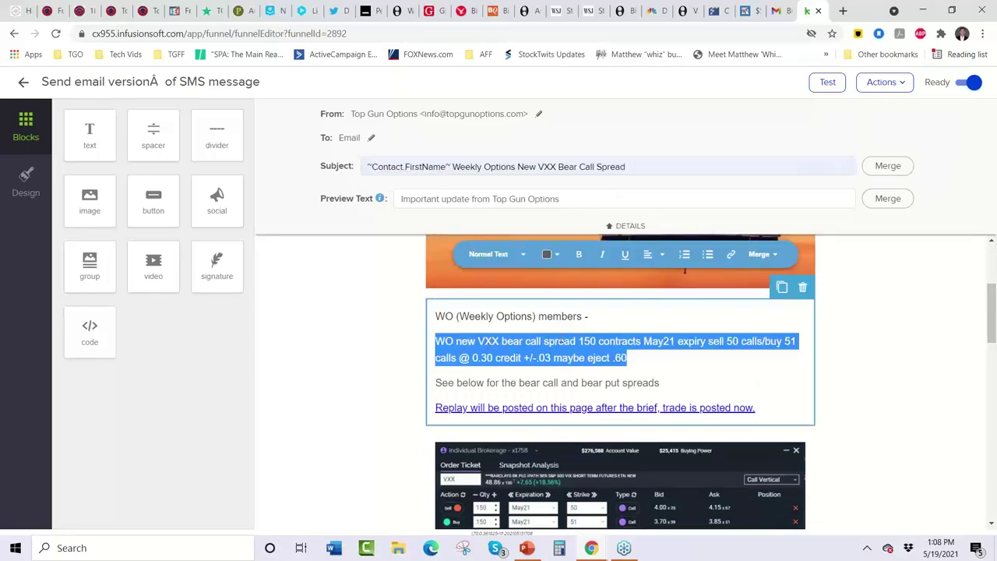
right_click(559, 342)
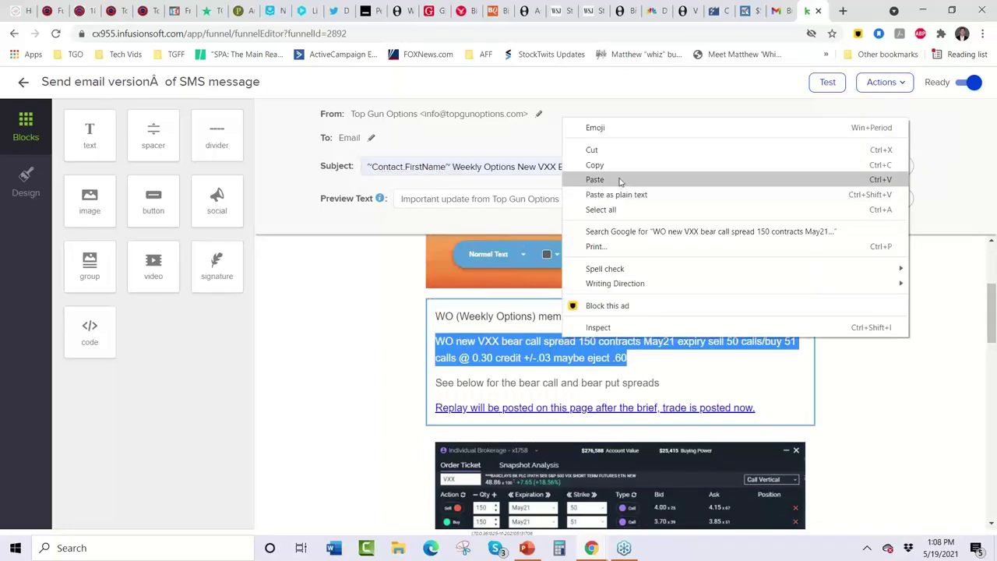
click(619, 180)
key(Return)
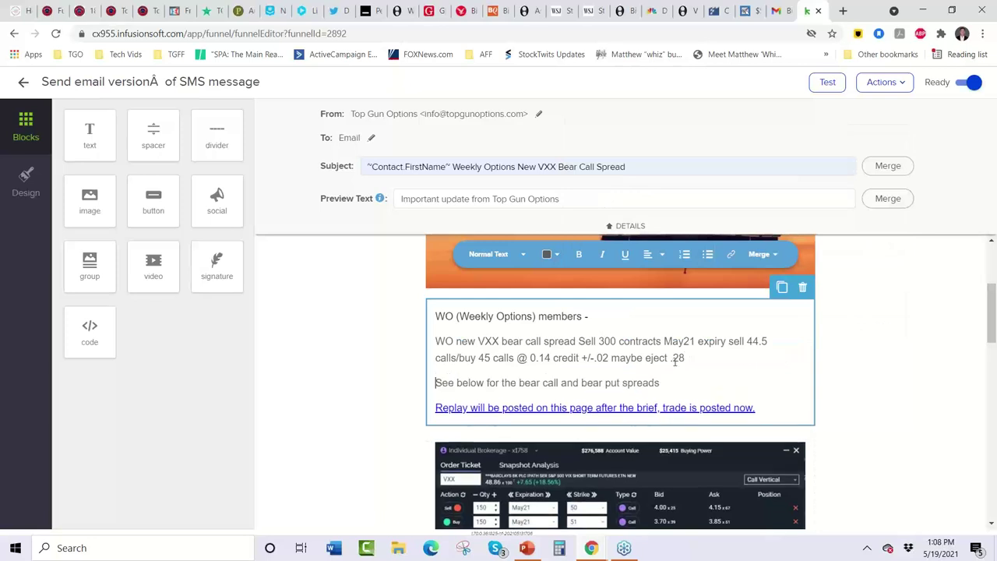
click(652, 467)
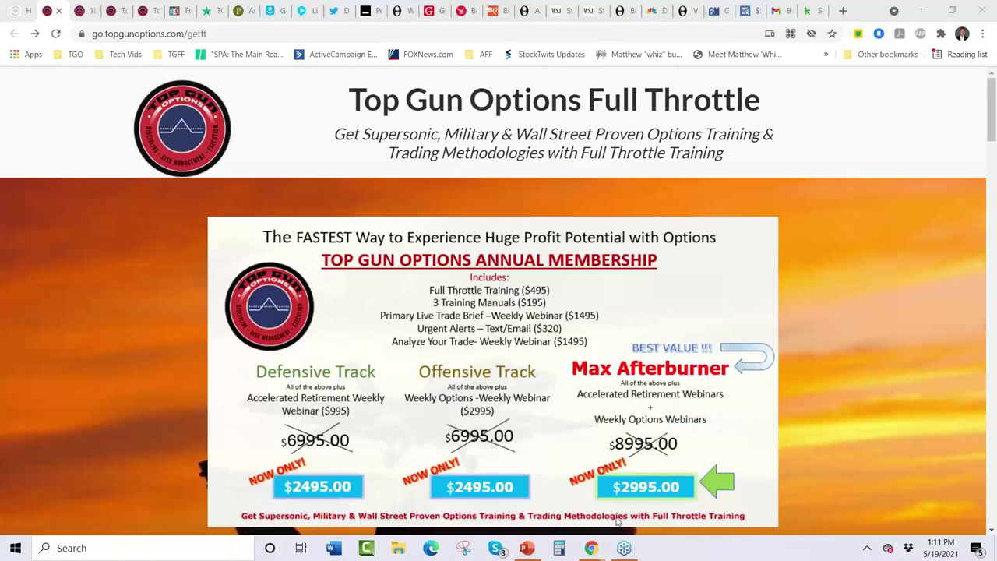
Switch to the Power E*TRADE window and show the account's orders for today.
mouse_move(592, 548)
click(639, 483)
click(336, 70)
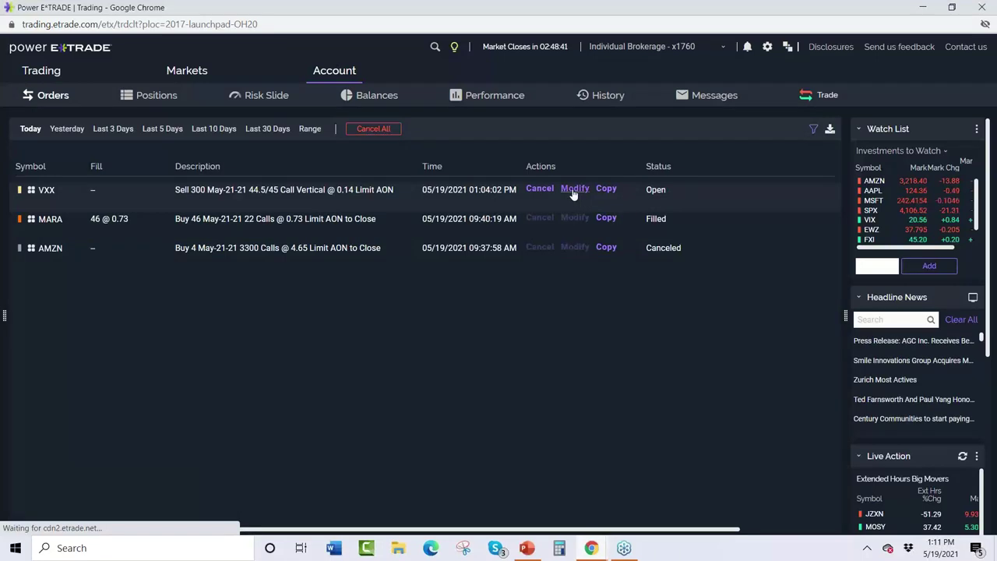
click(576, 190)
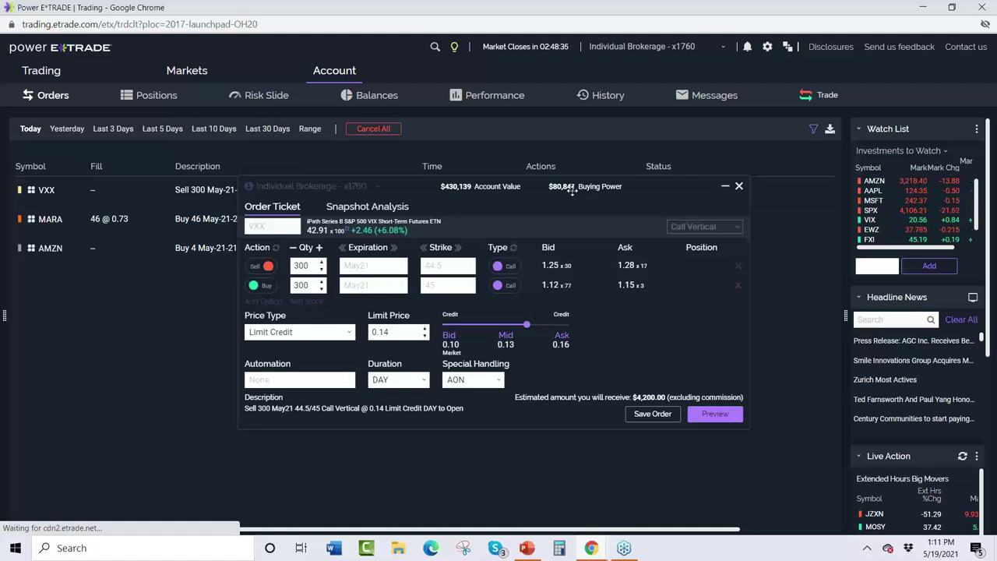
click(740, 186)
click(574, 188)
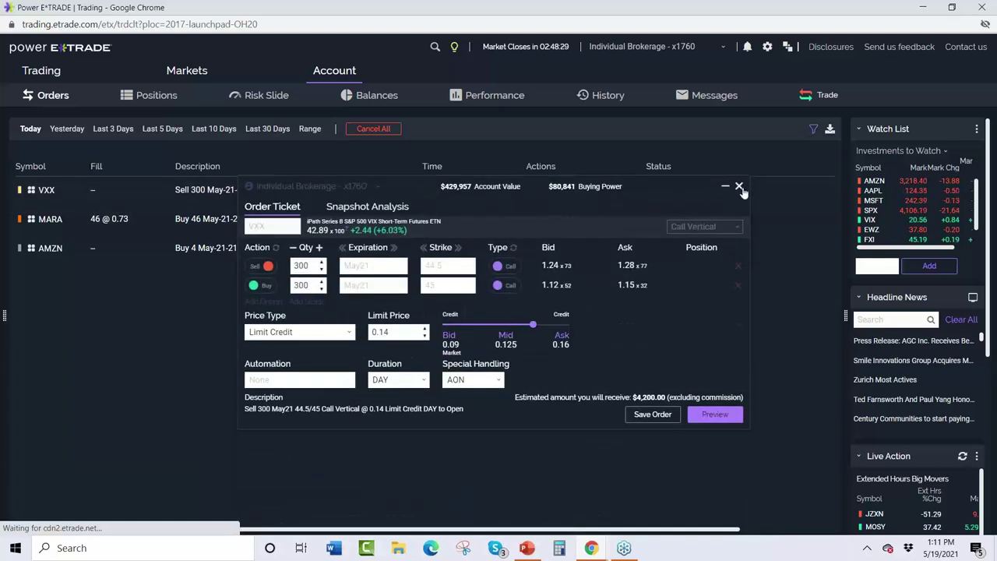
click(739, 187)
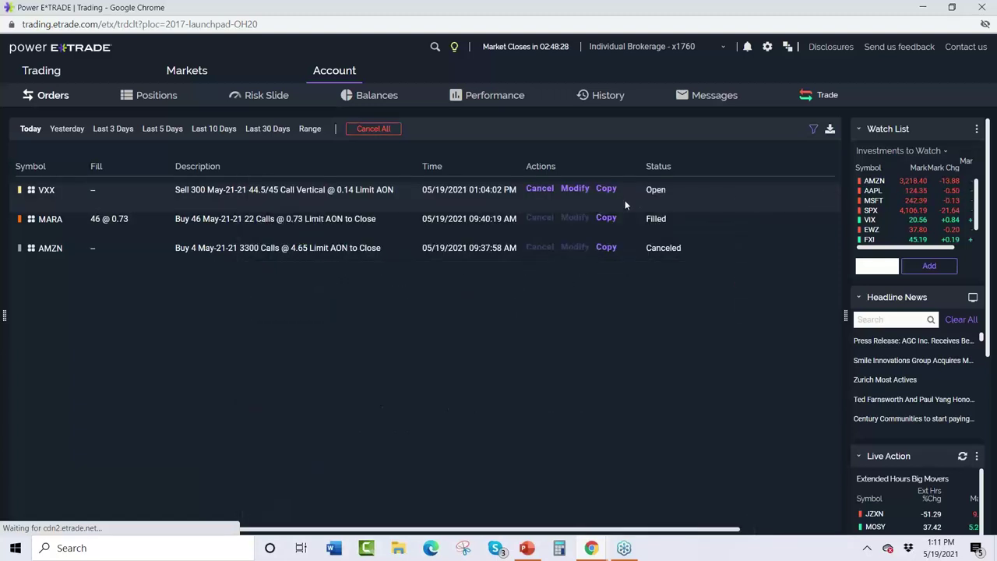
Cancel the open VXX 44.5/45 call vertical order and copy it into a new ticket with strikes 44/44.5.
click(544, 190)
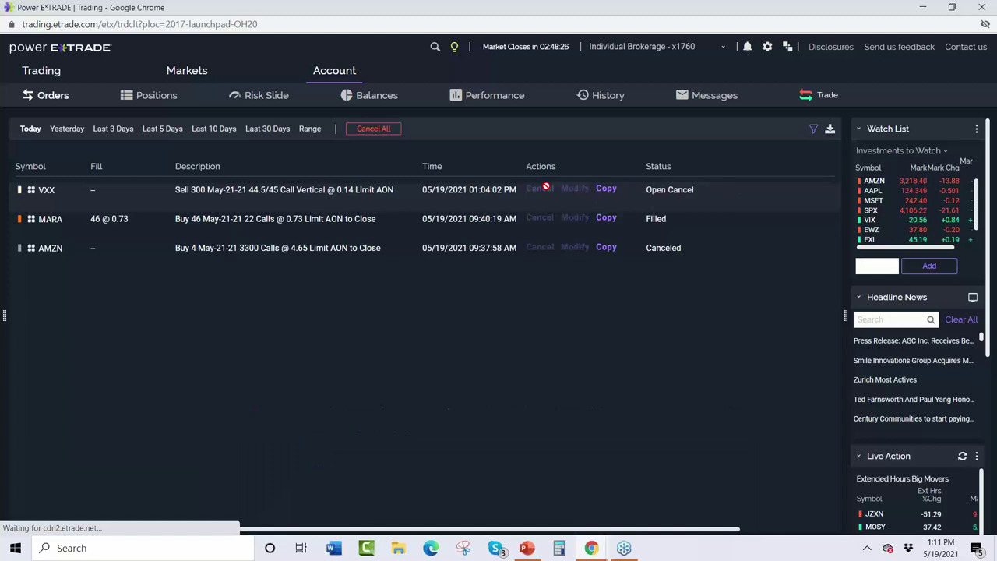
click(606, 189)
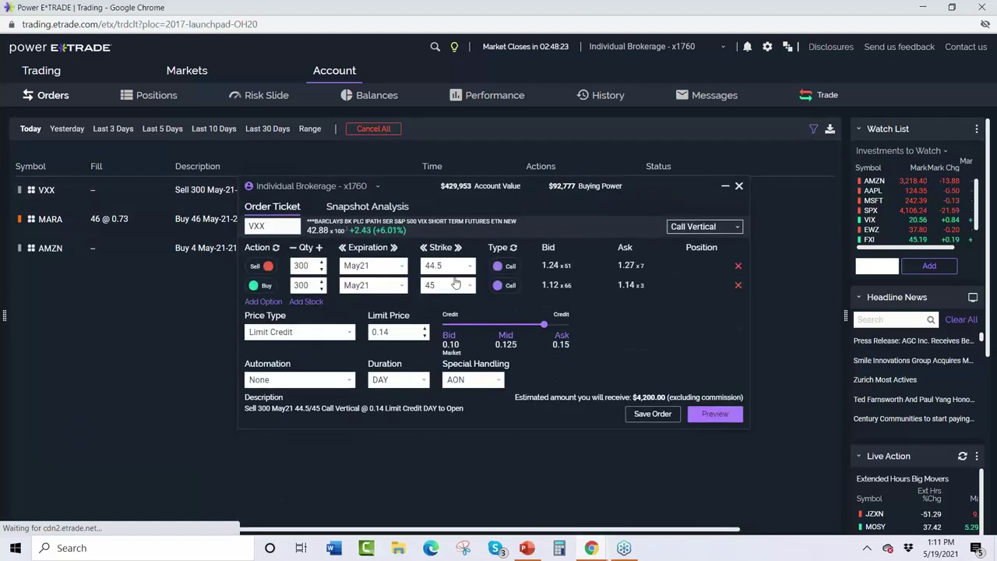
click(424, 247)
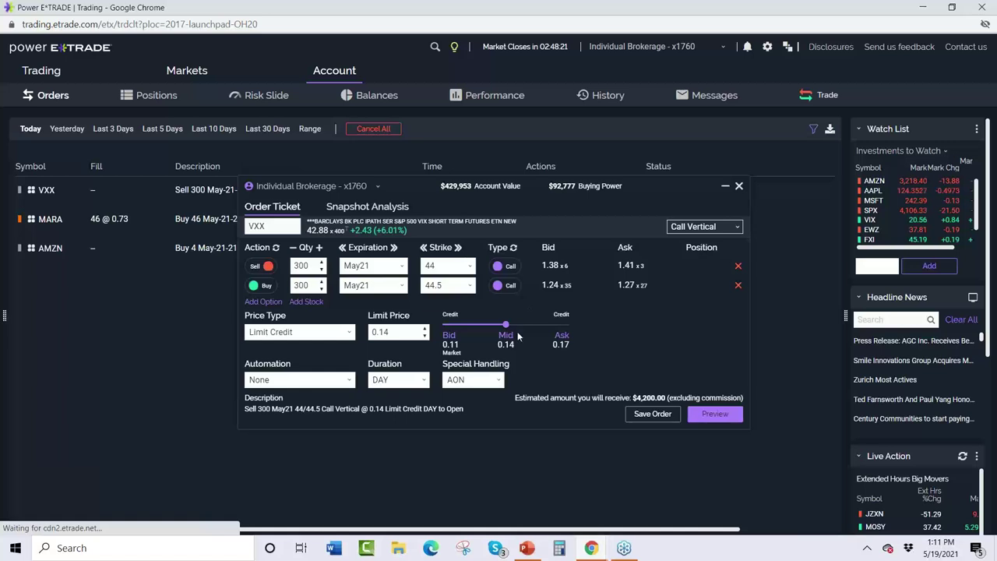
Preview and send the order selling 300 VXX May21 44/44.5 call verticals at 0.14 limit credit, and close the confirmation.
click(690, 415)
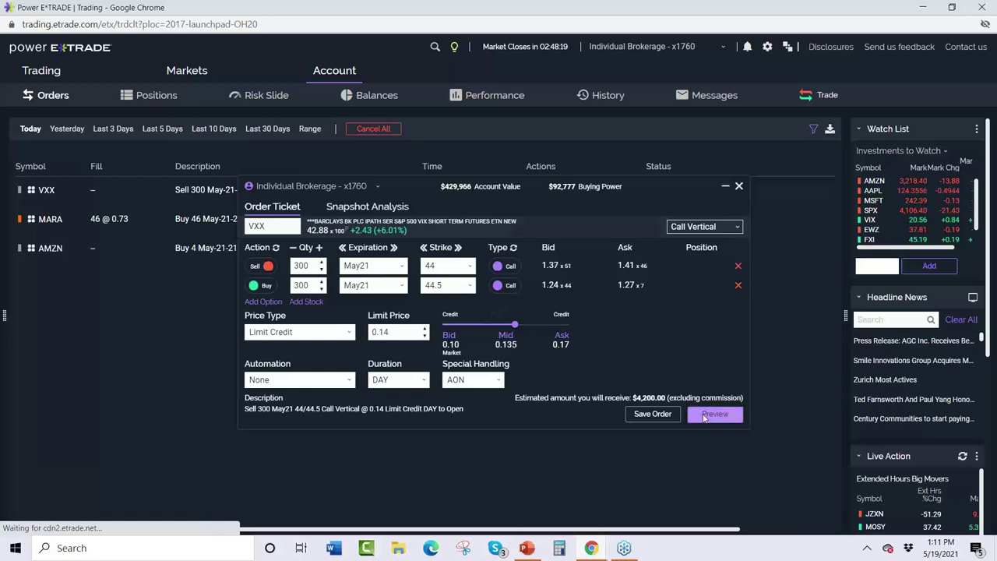
click(705, 414)
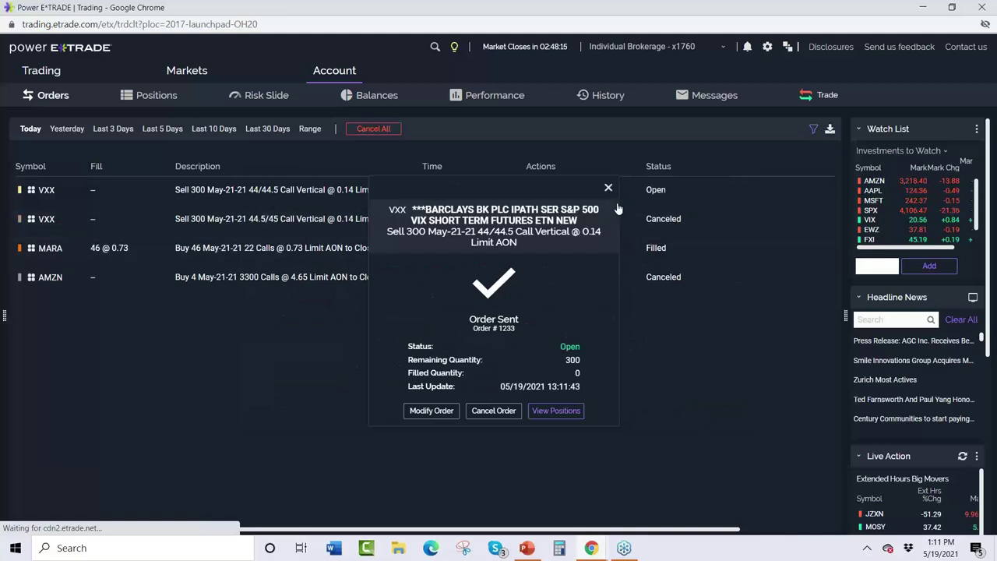
click(609, 188)
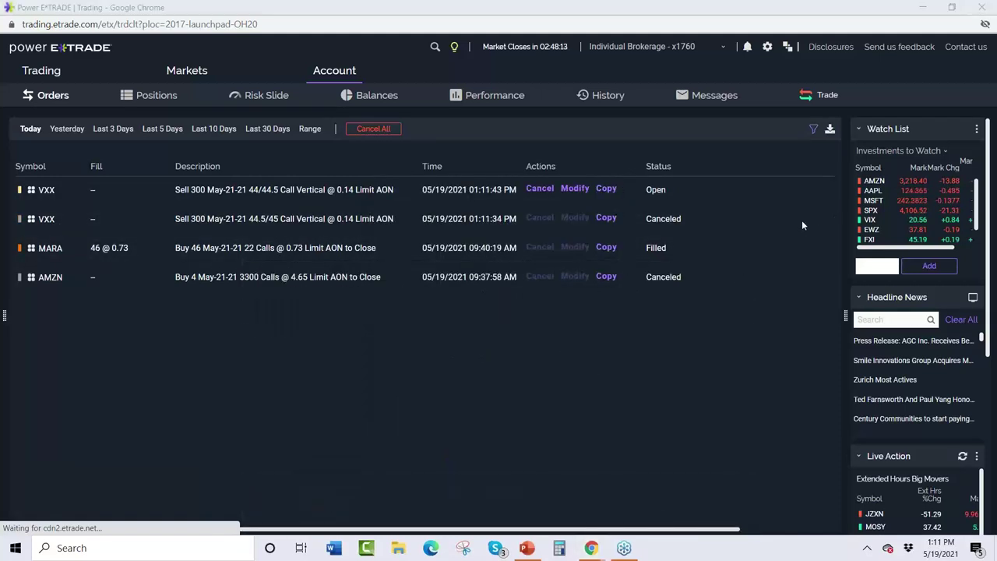